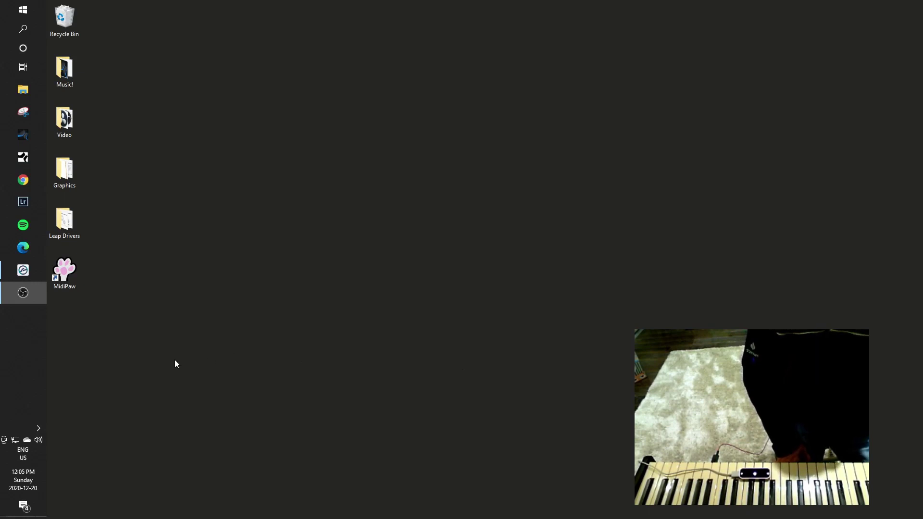
Step: Launch MidiPaw and add a new performance rule with Move Left/Right as its hand motion
double_click(66, 271)
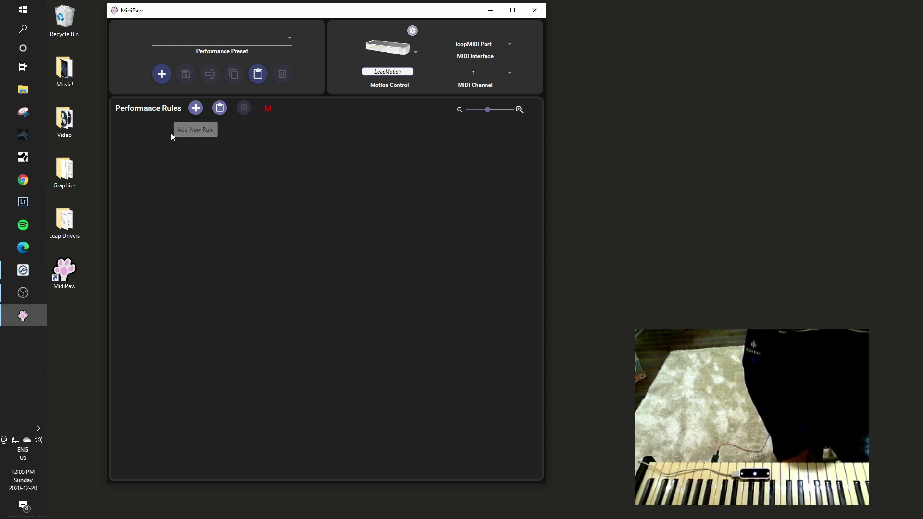
left_click(196, 108)
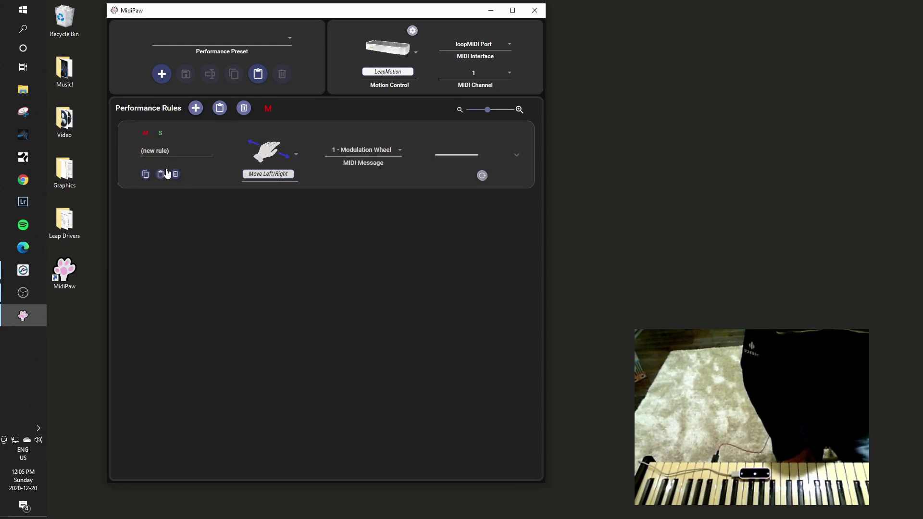
left_click(273, 153)
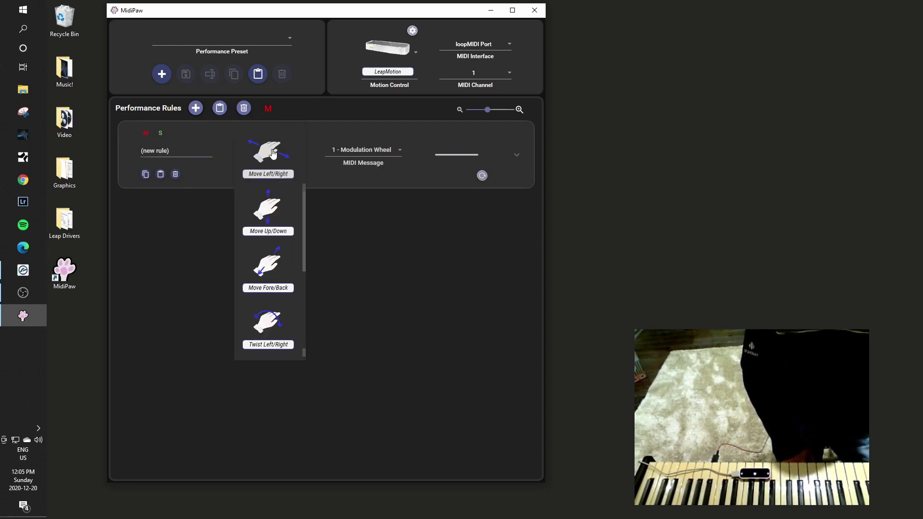
scroll(276, 287, "down", 2)
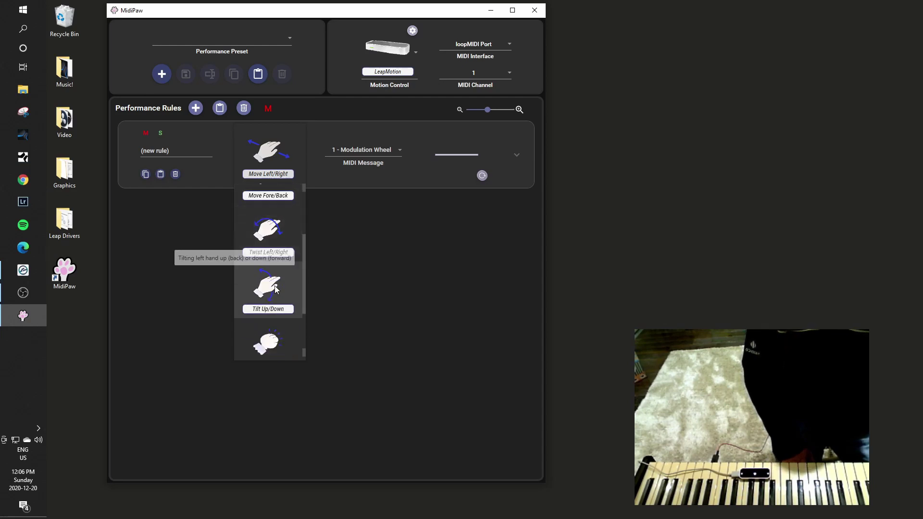
scroll(275, 288, "up", 2)
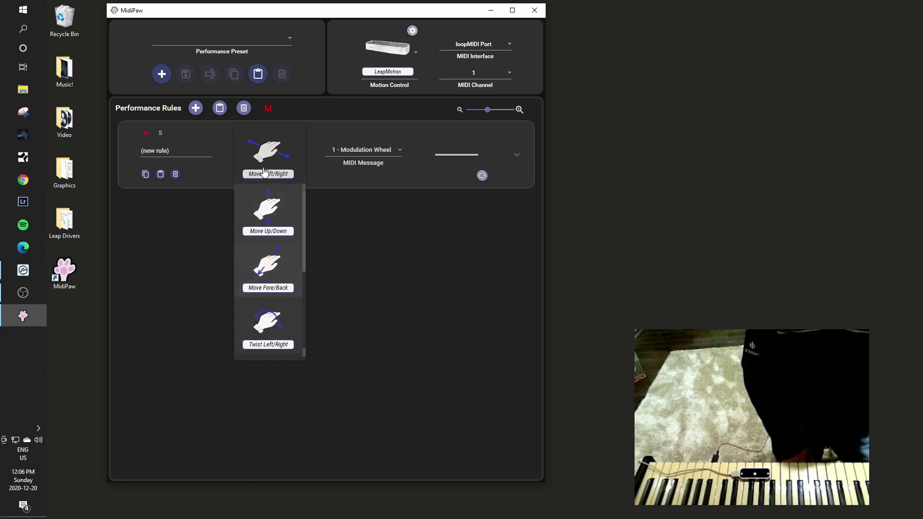
scroll(274, 269, "down", 1)
scroll(281, 267, "up", 4)
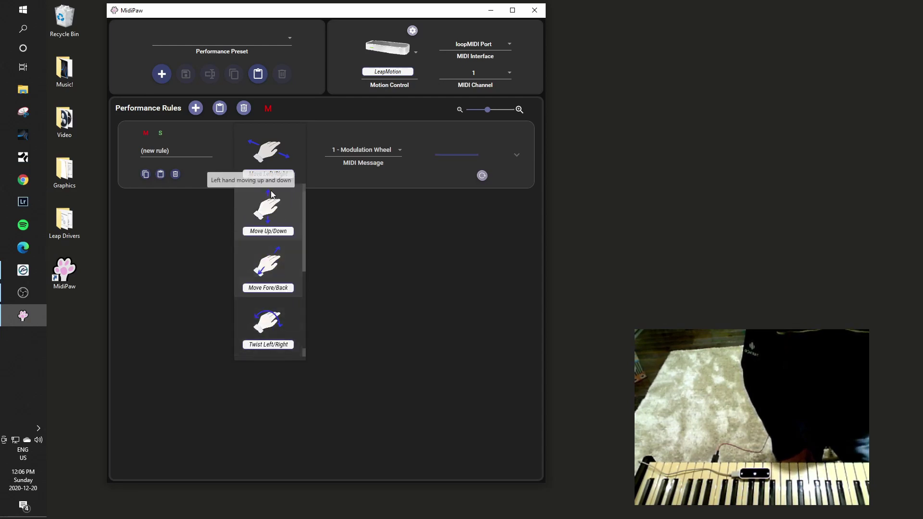
left_click(273, 153)
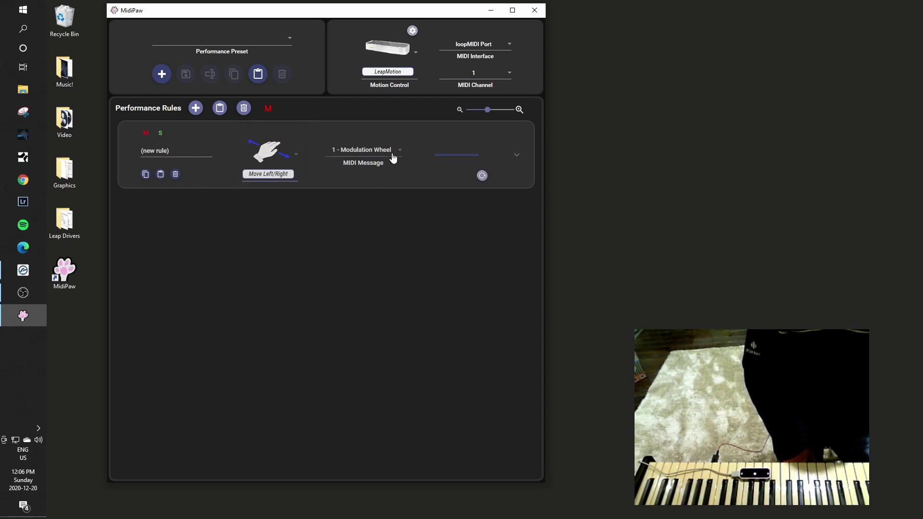
Step: Look through the MIDI messages available for the new rule, keeping 1 - Modulation Wheel selected
left_click(354, 164)
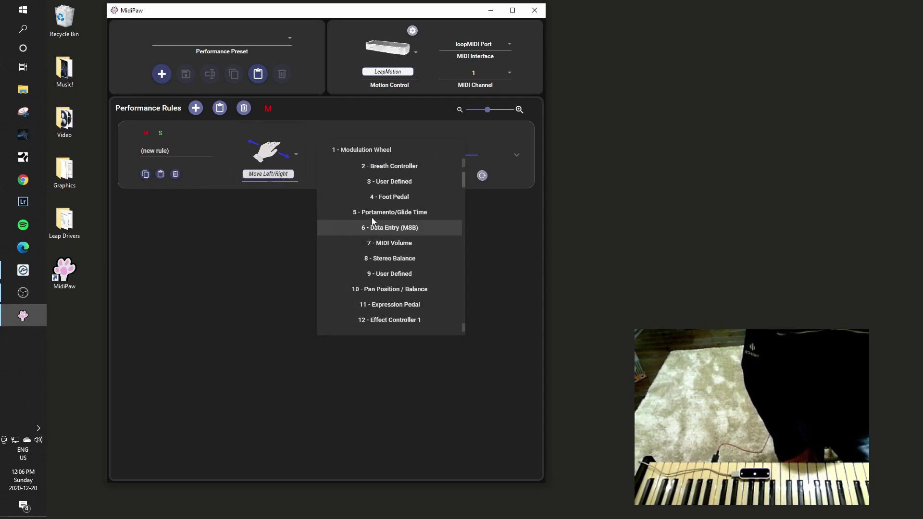
scroll(420, 251, "up", 3)
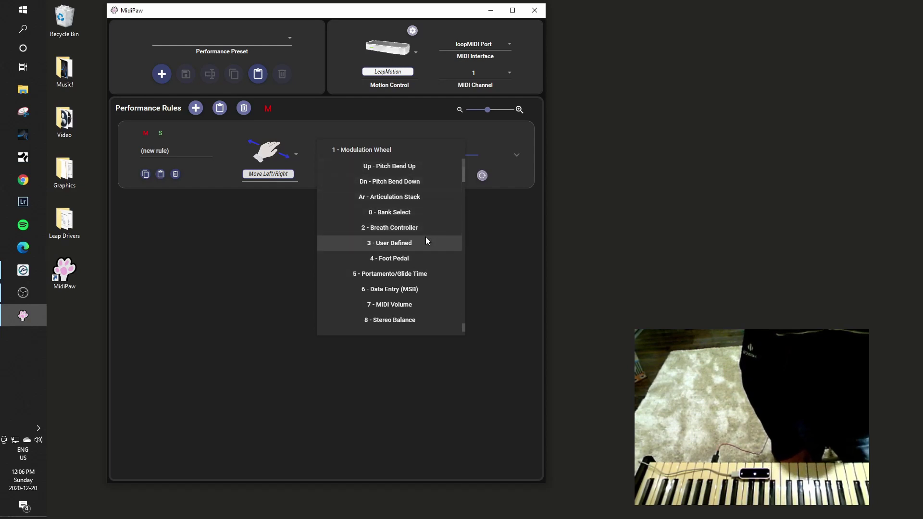
scroll(402, 214, "down", 2)
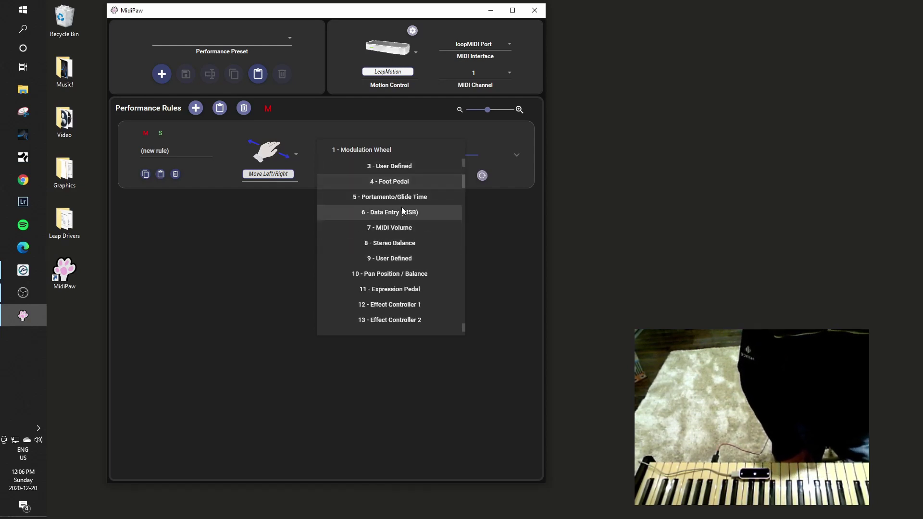
scroll(404, 226, "down", 7)
scroll(402, 243, "down", 4)
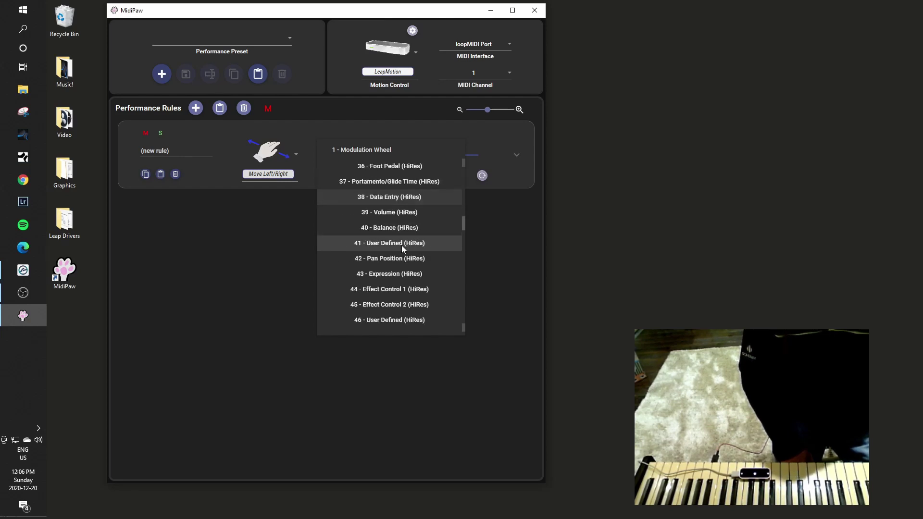
scroll(403, 245, "up", 7)
scroll(403, 245, "down", 5)
scroll(403, 241, "up", 10)
scroll(402, 235, "up", 2)
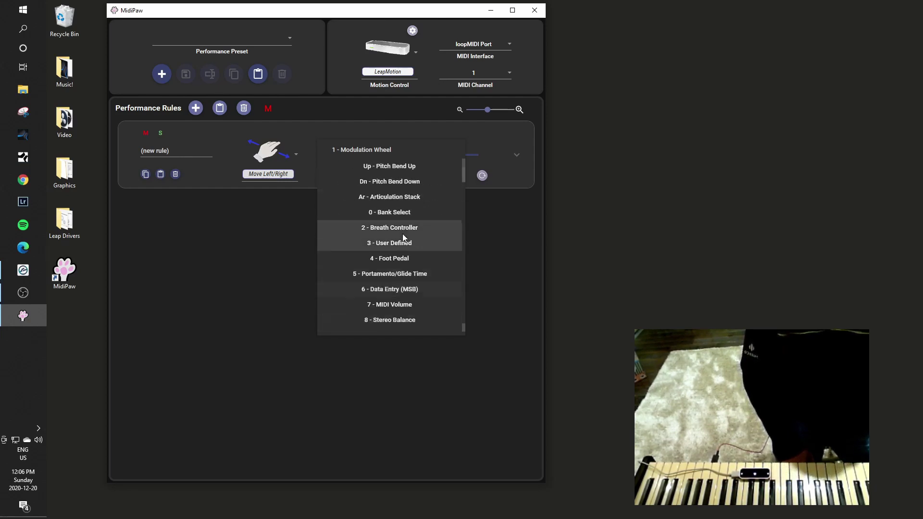
left_click(396, 150)
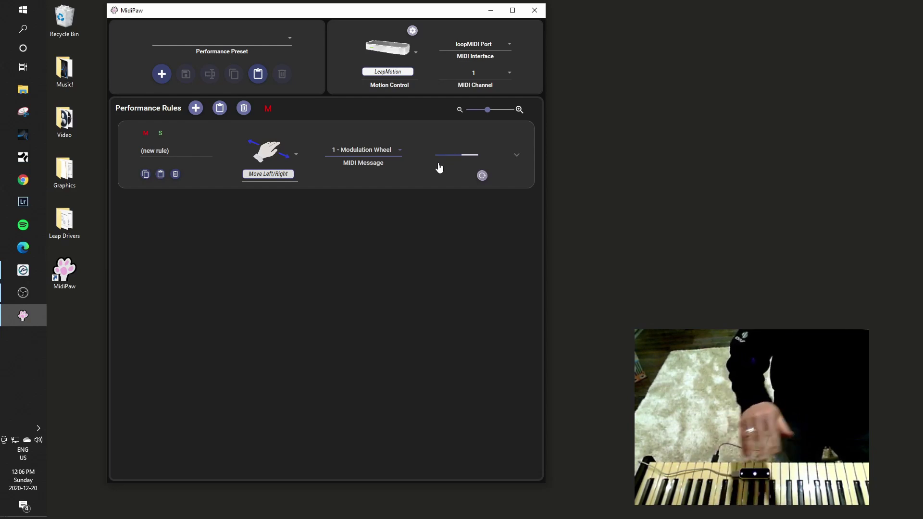
Step: Narrow the new rule's Motion Range from both ends, and try out Reverse, leaving it off
left_click(517, 158)
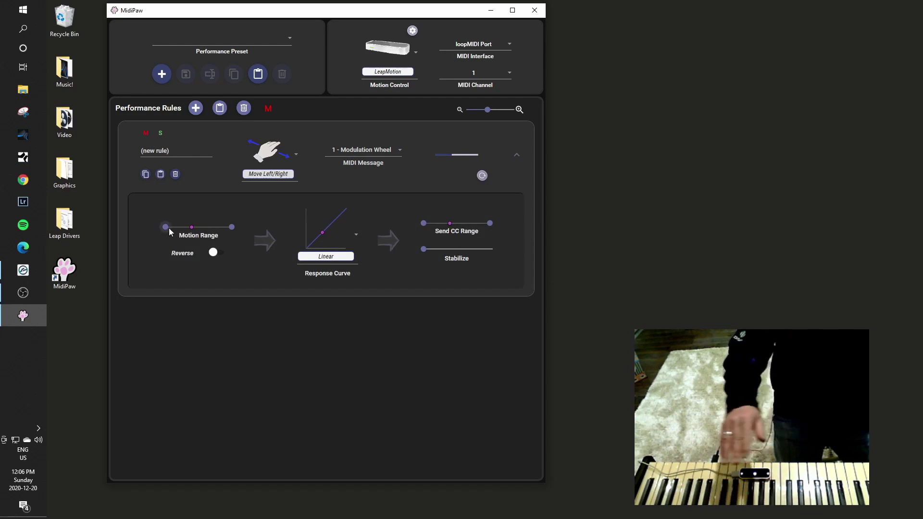
left_click_drag(169, 228, 190, 228)
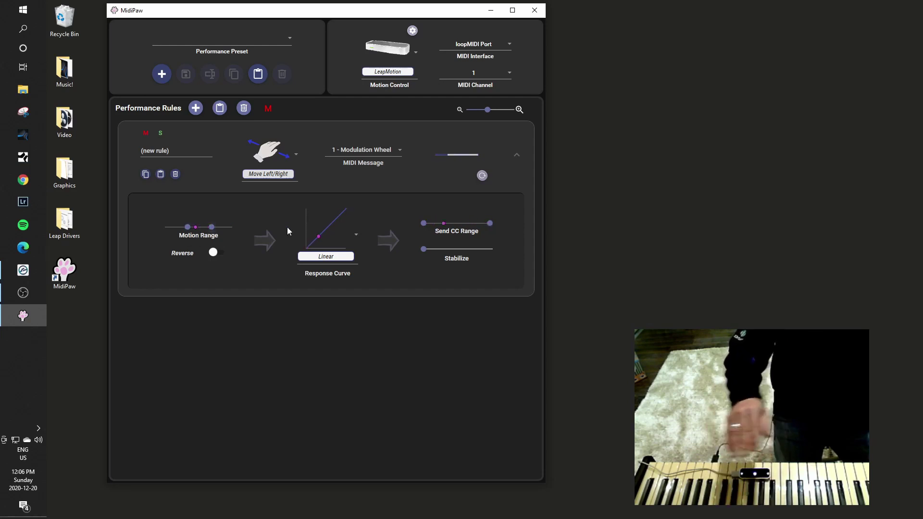
left_click(215, 255)
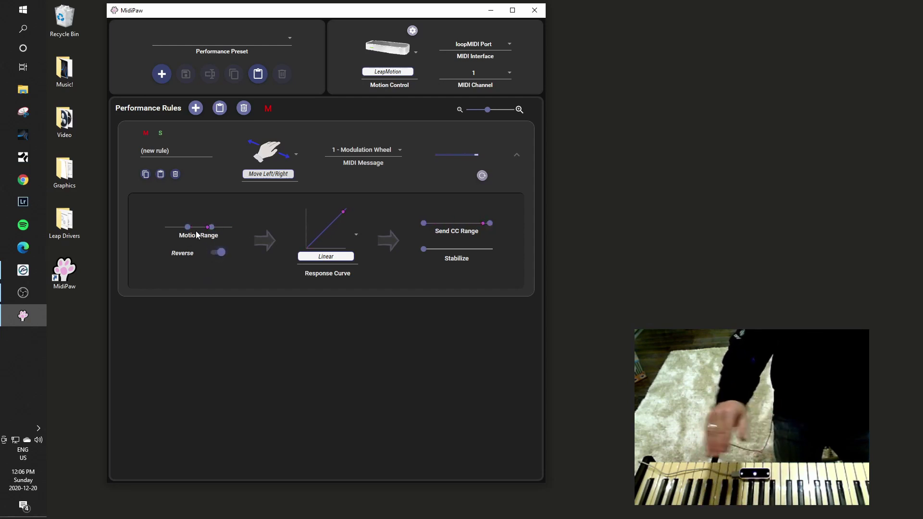
left_click(216, 251)
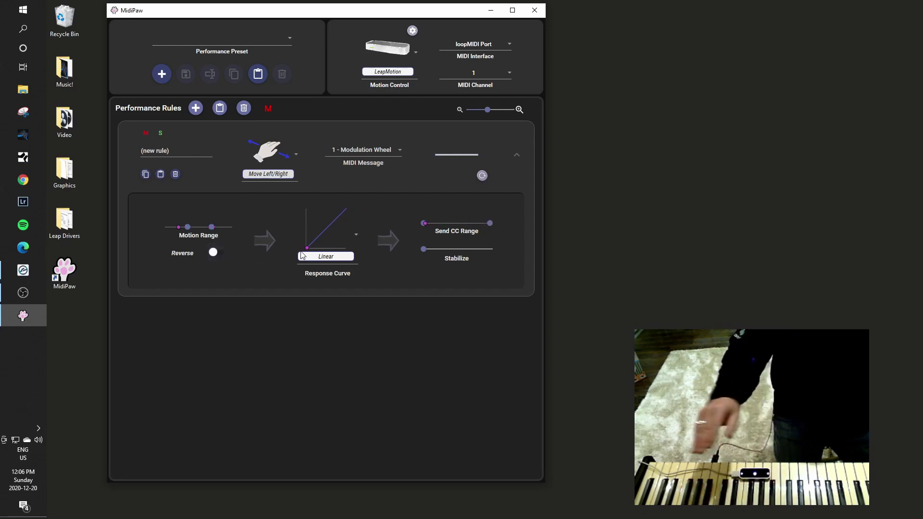
Step: Set the rule's response curve to Rising 30% and raise Stabilize to about the middle, then collapse the rule's settings
left_click(325, 229)
scroll(337, 301, "down", 2)
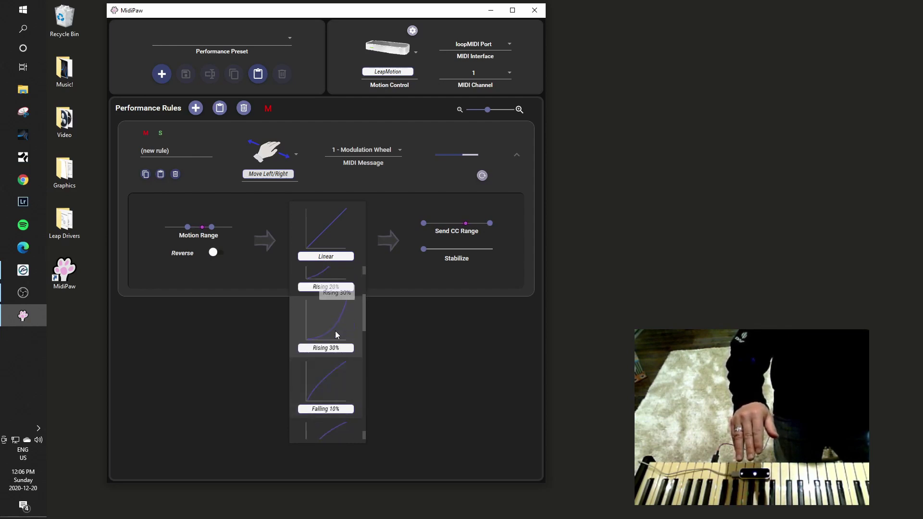
left_click(339, 322)
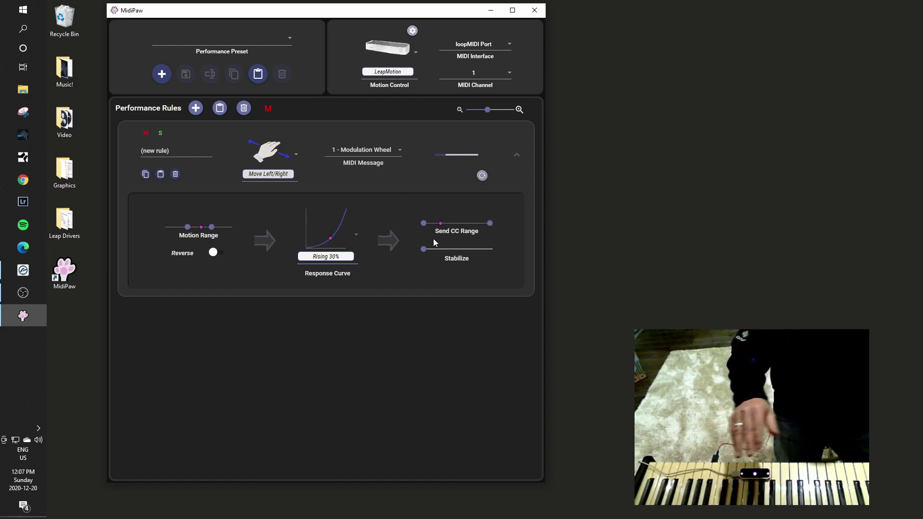
left_click_drag(425, 248, 443, 255)
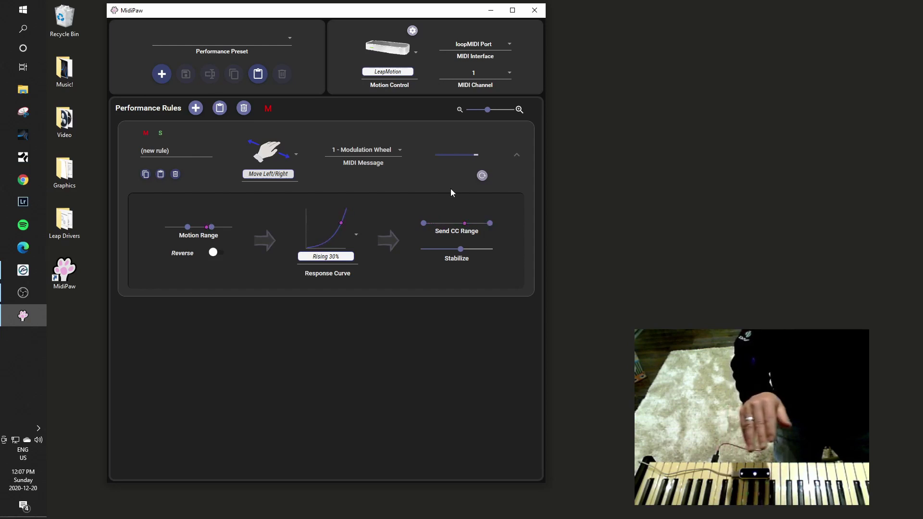
left_click(516, 156)
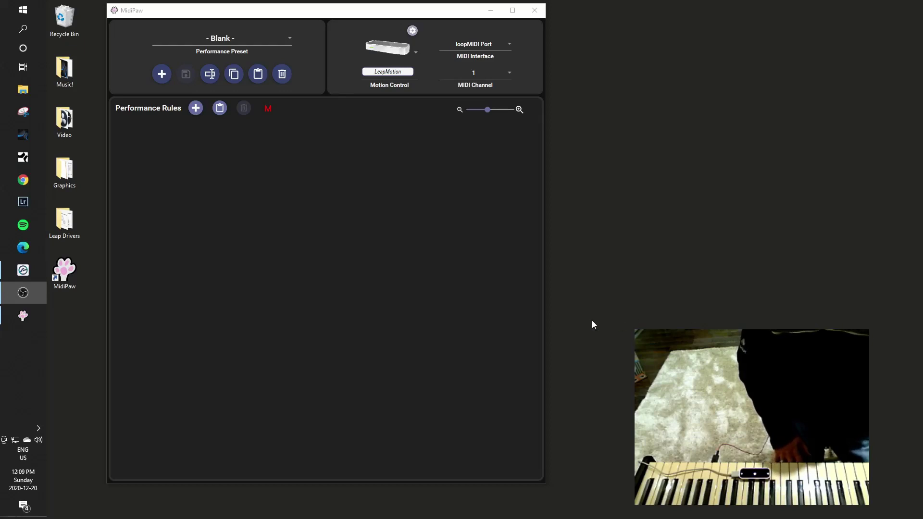
Step: Bring up Kontakt 5 beside MidiPaw and load the Aaron Venture performance preset
left_click(23, 270)
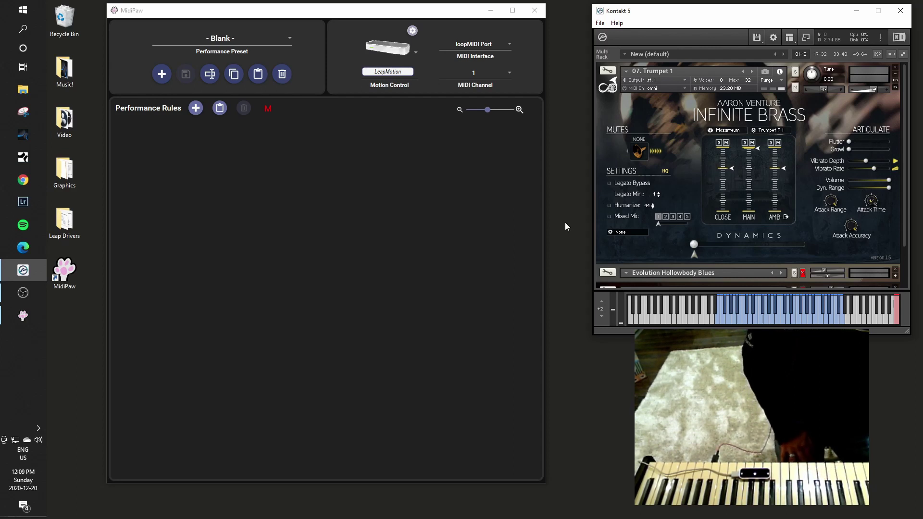
left_click(288, 38)
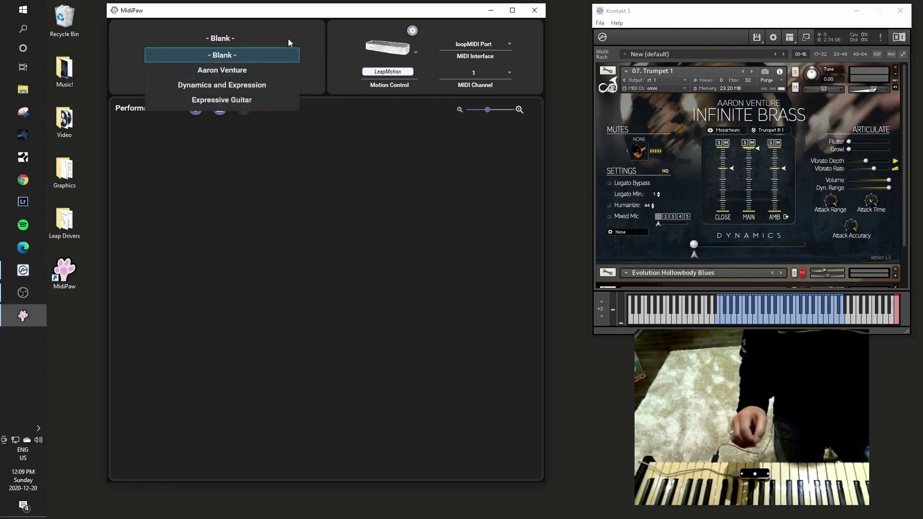
left_click(226, 70)
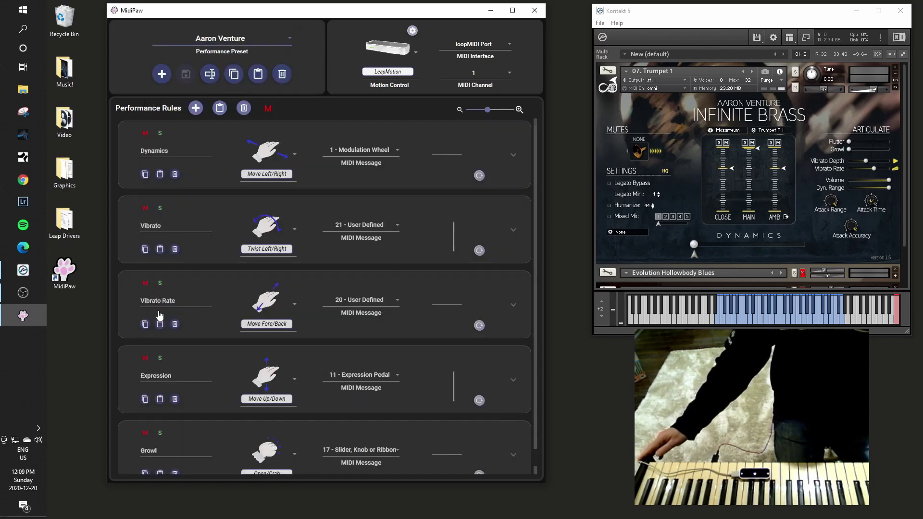
Step: Mute the Expression and Growl rules of the preset
left_click(145, 357)
left_click(145, 433)
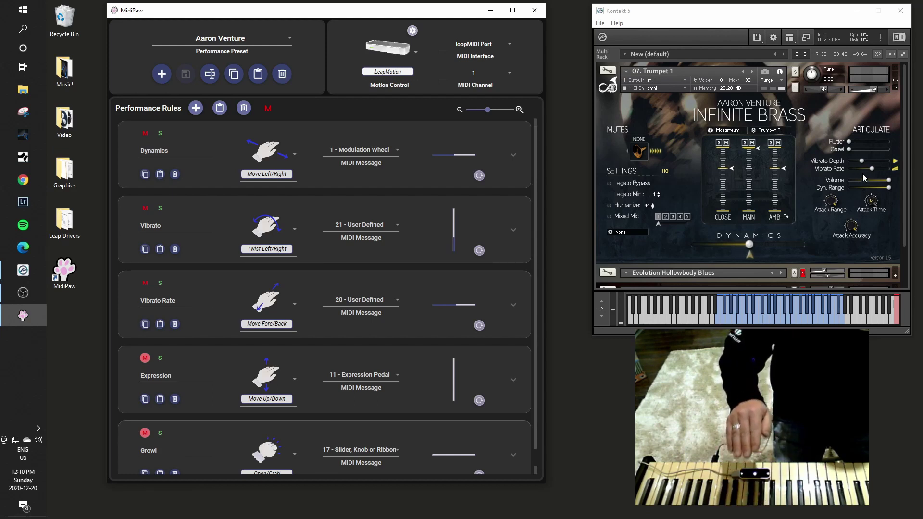
Step: Examine the motion range, response curve and CC range settings of the Vibrato and Vibrato Rate rules
left_click(513, 231)
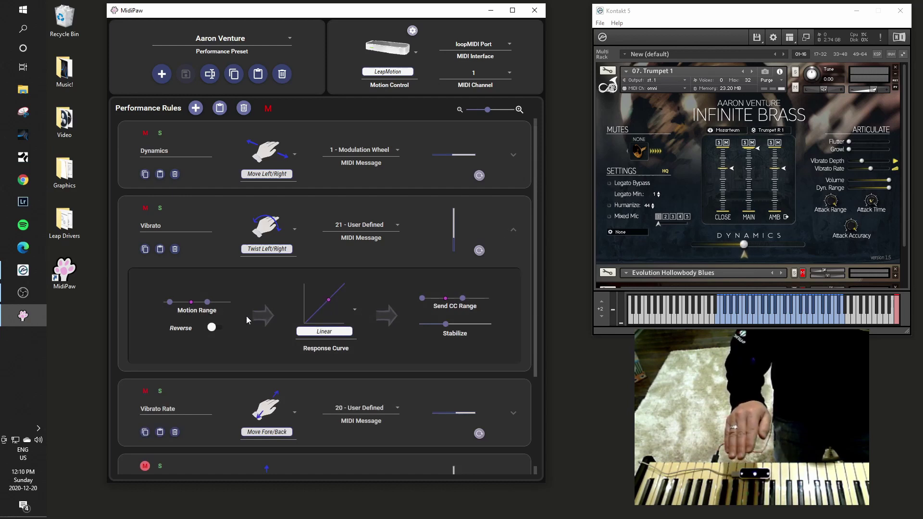
left_click(514, 231)
left_click(513, 306)
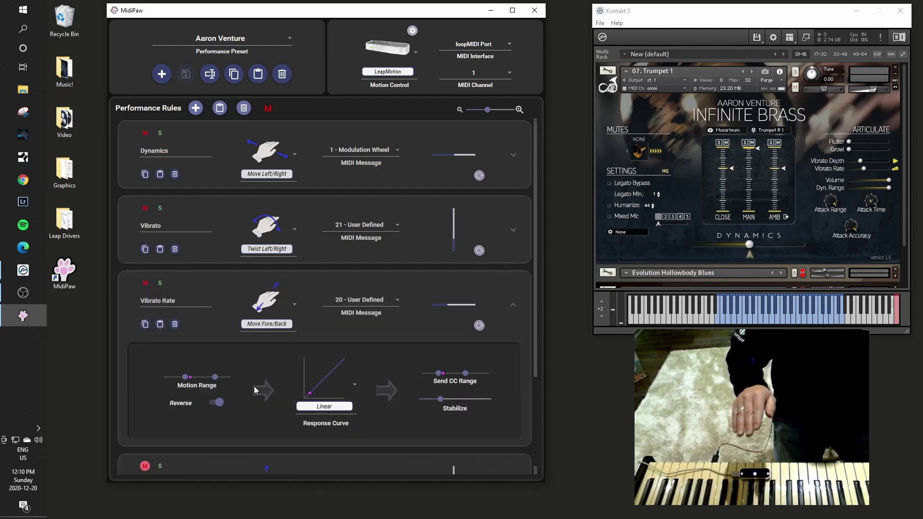
left_click(514, 307)
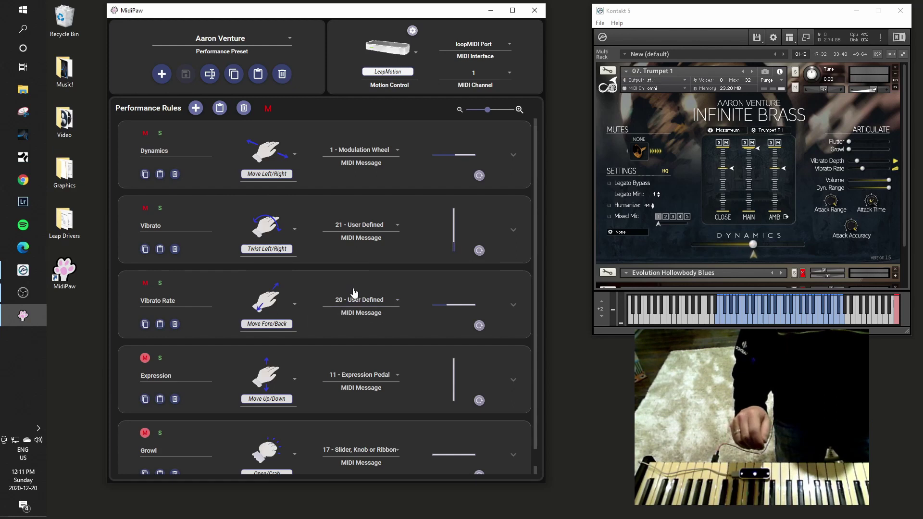
Step: Unmute the Growl and Expression rules
scroll(382, 348, "down", 1)
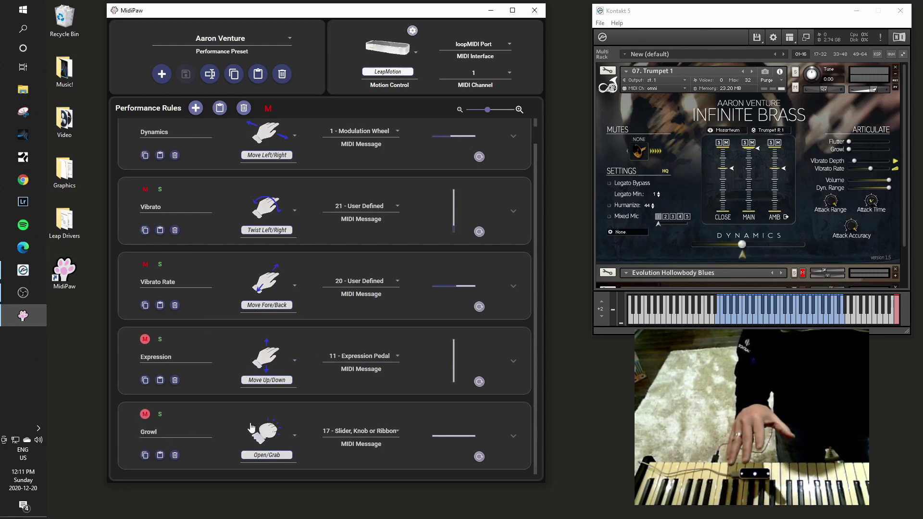
left_click(145, 414)
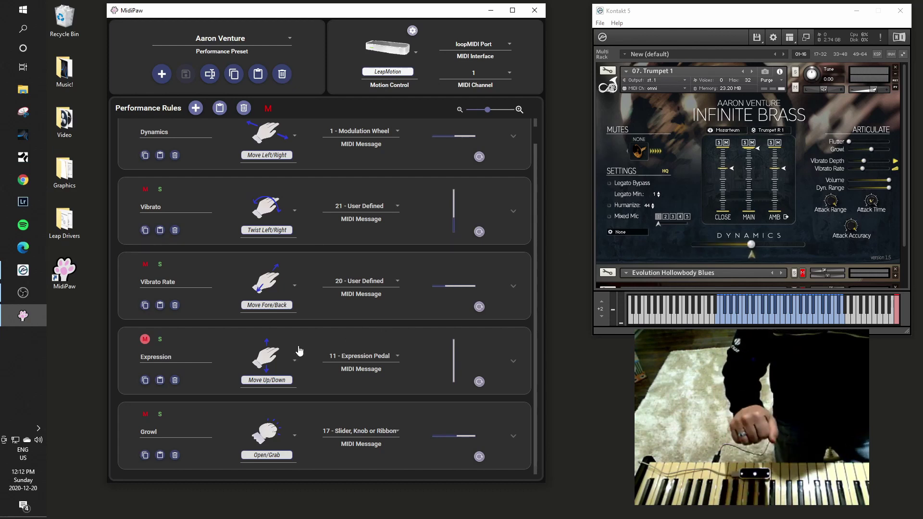
left_click(145, 340)
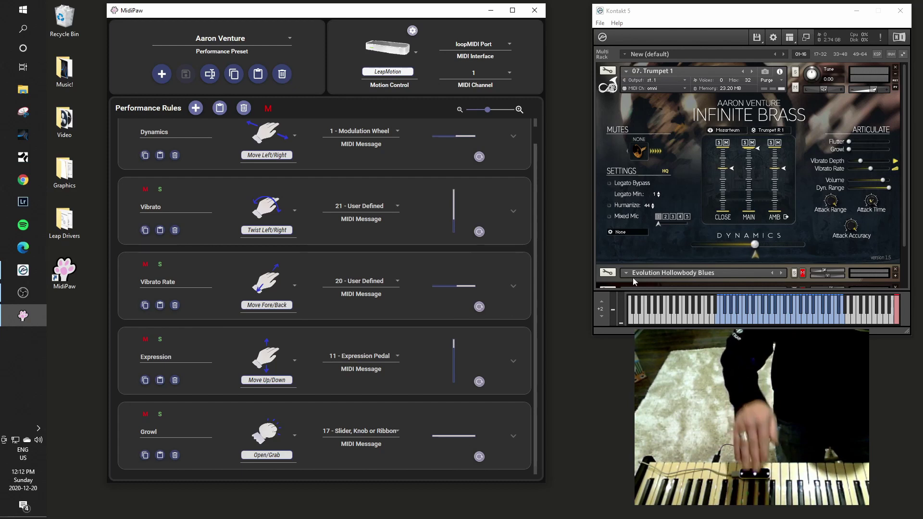
Step: Lower the Expression rule's Stabilize setting to near its minimum and collapse the rule's settings
left_click(513, 361)
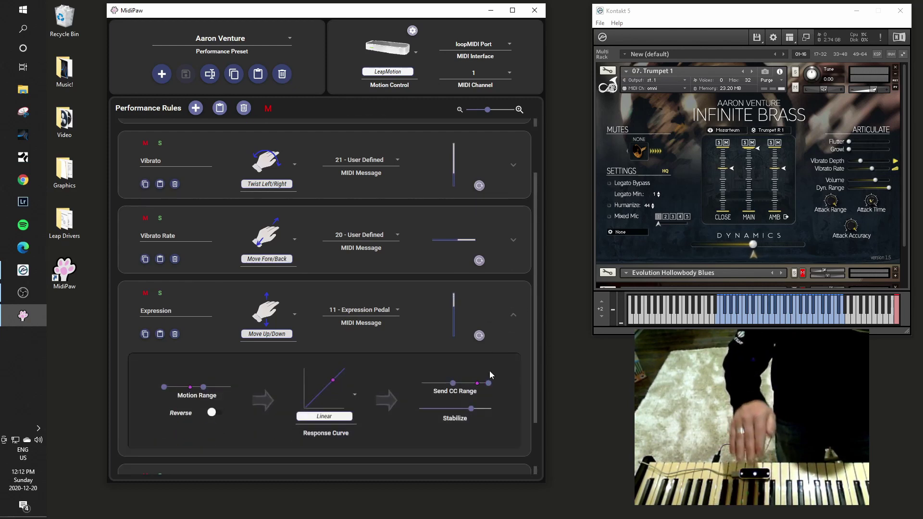
left_click_drag(471, 408, 428, 410)
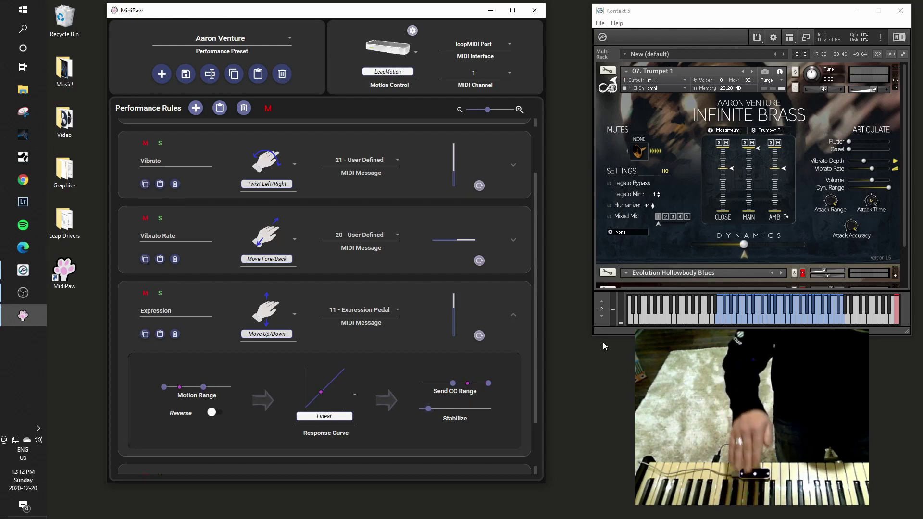
left_click(512, 316)
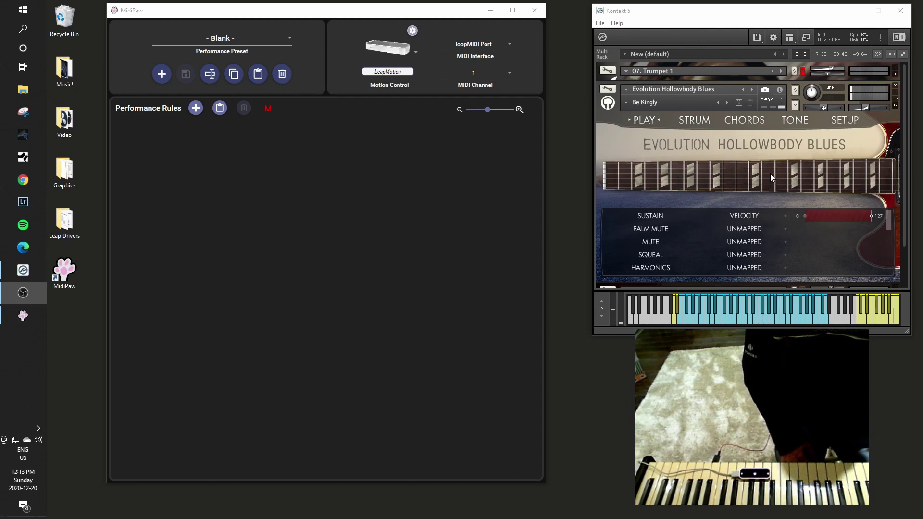
Step: Load the Expressive Guitar performance preset for the Evolution Hollowbody Blues instrument
left_click(288, 38)
left_click(240, 100)
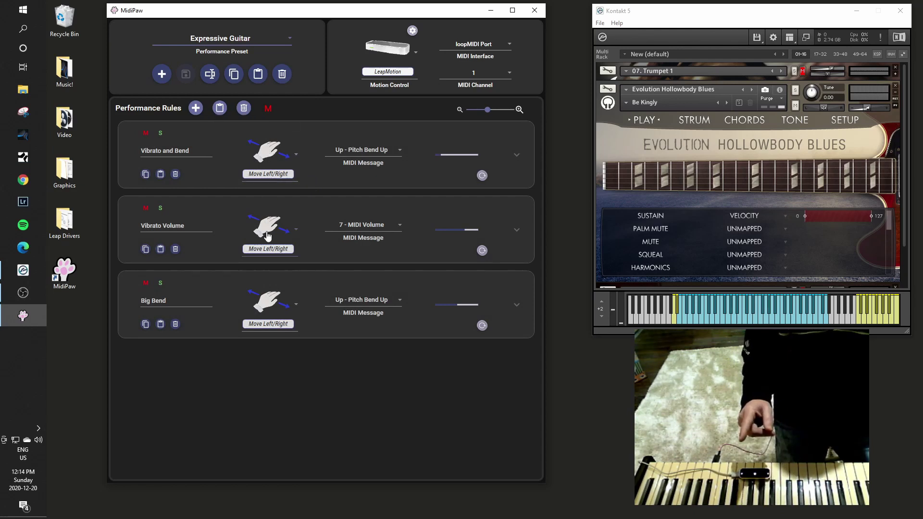
Step: Examine the motion range, response curve, CC range and stabilize settings of the Vibrato and Bend, Vibrato Volume and Big Bend rules
left_click(517, 156)
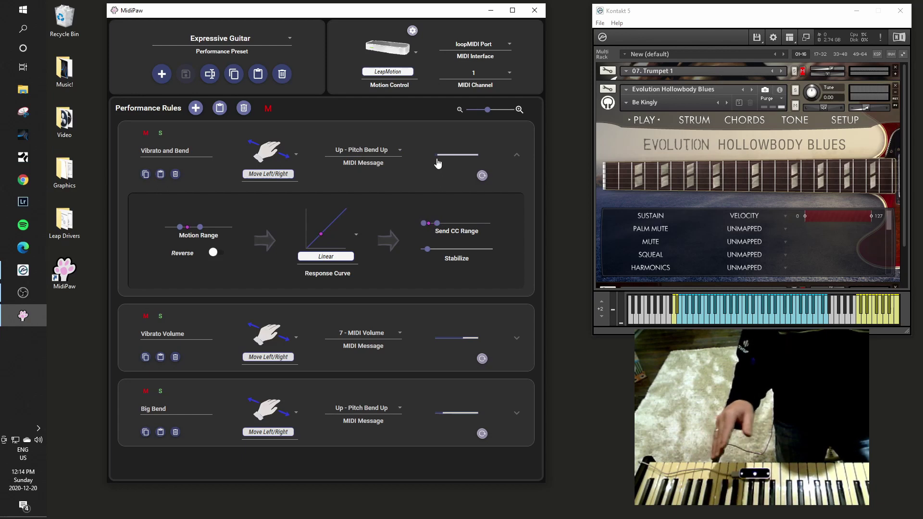
left_click(518, 156)
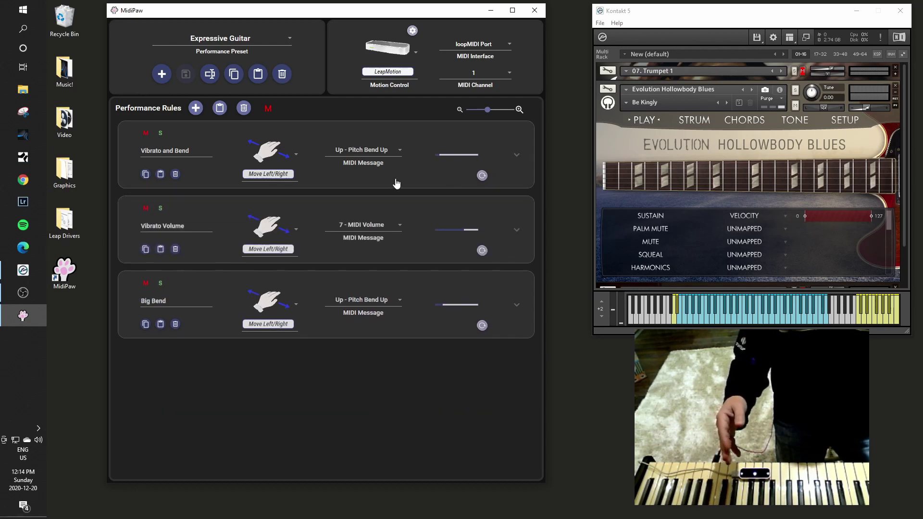
left_click(518, 230)
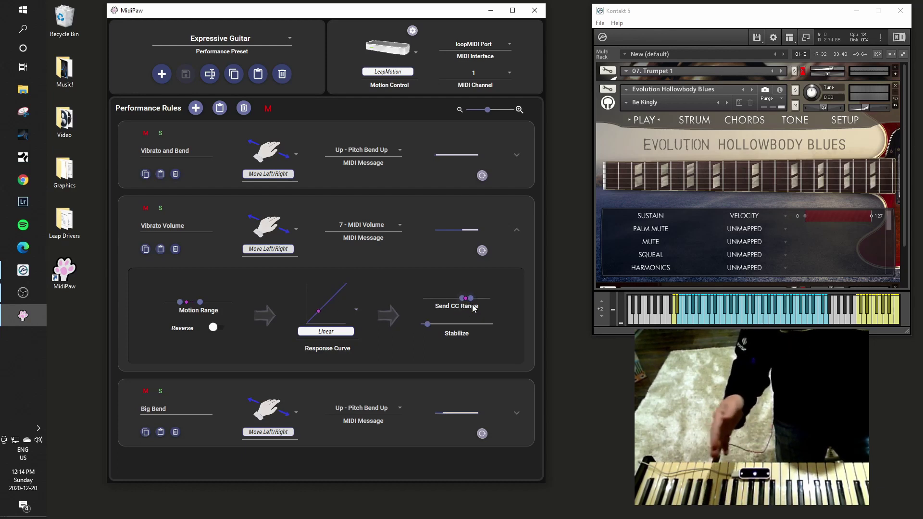
left_click(517, 231)
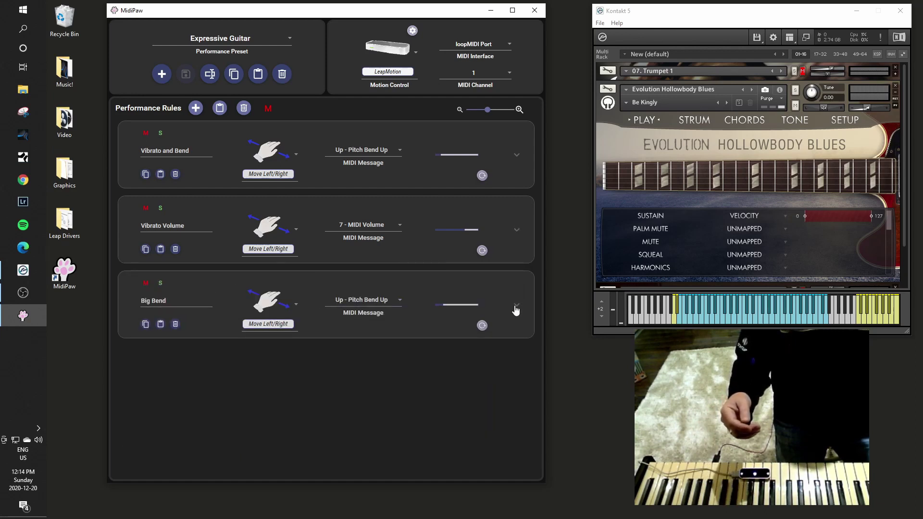
left_click(517, 305)
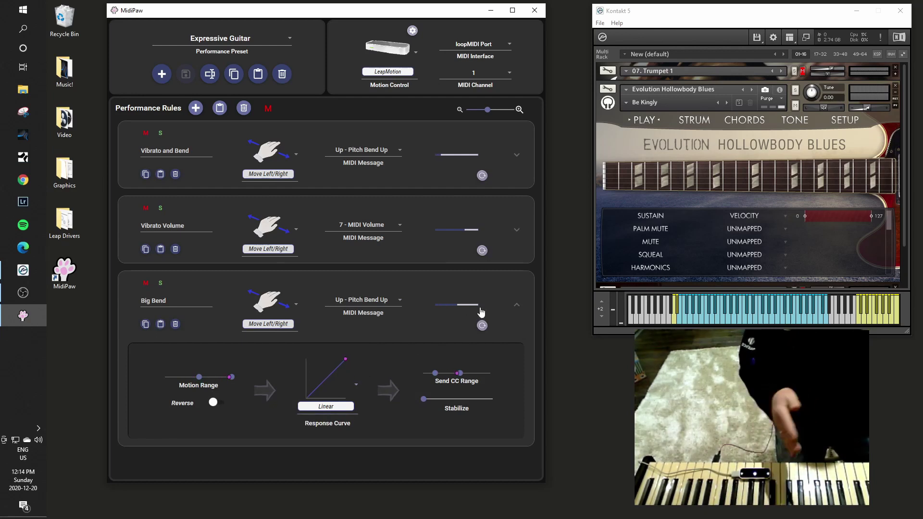
left_click(518, 306)
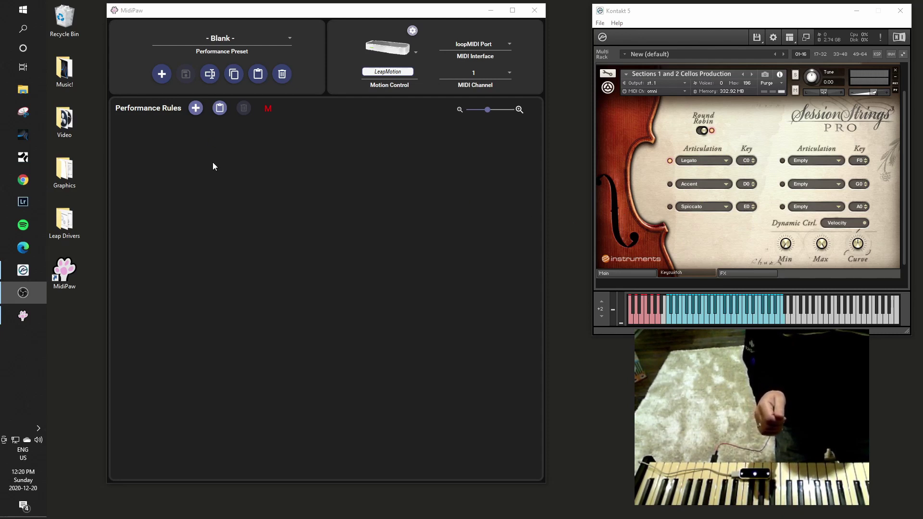
Step: Add a performance rule to the blank preset and name it Artic
left_click(196, 107)
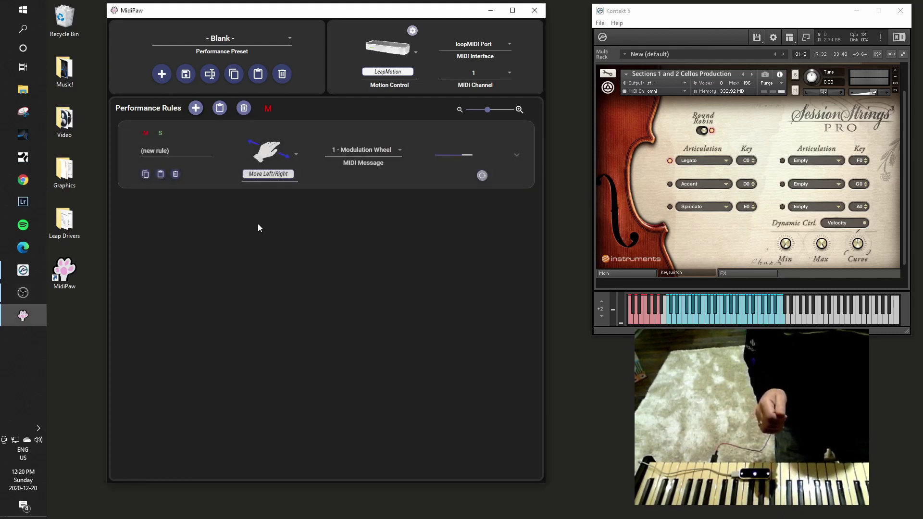
left_click(129, 155)
type("A")
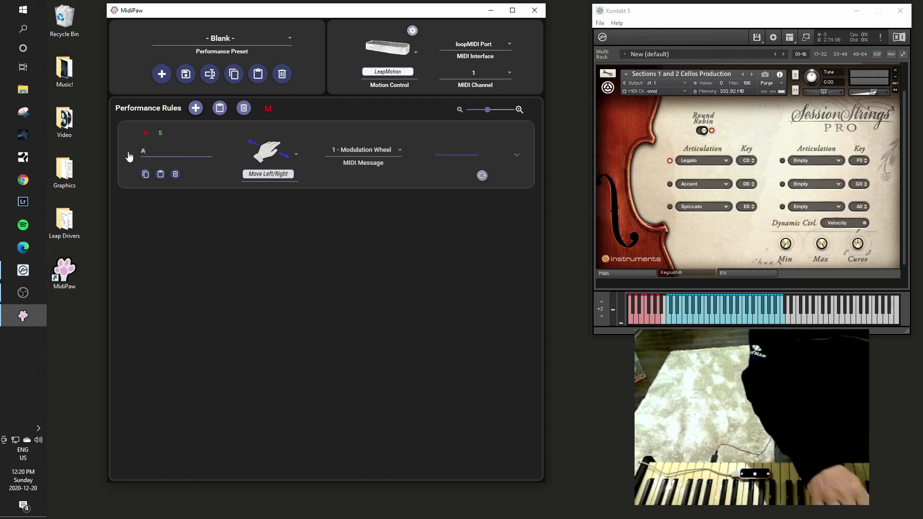
type("rtic")
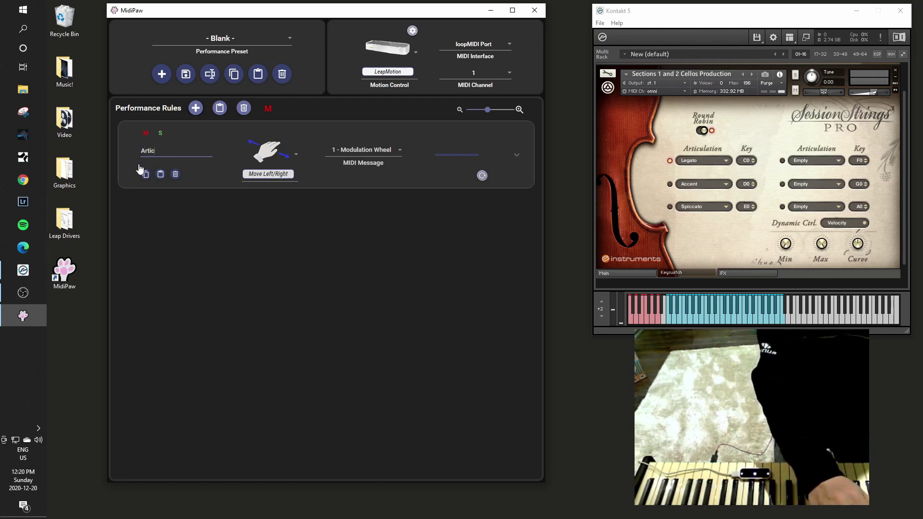
Step: Set the Artic rule's motion to Move Up/Down and its MIDI message to Ar - Articulation Stack
left_click(278, 154)
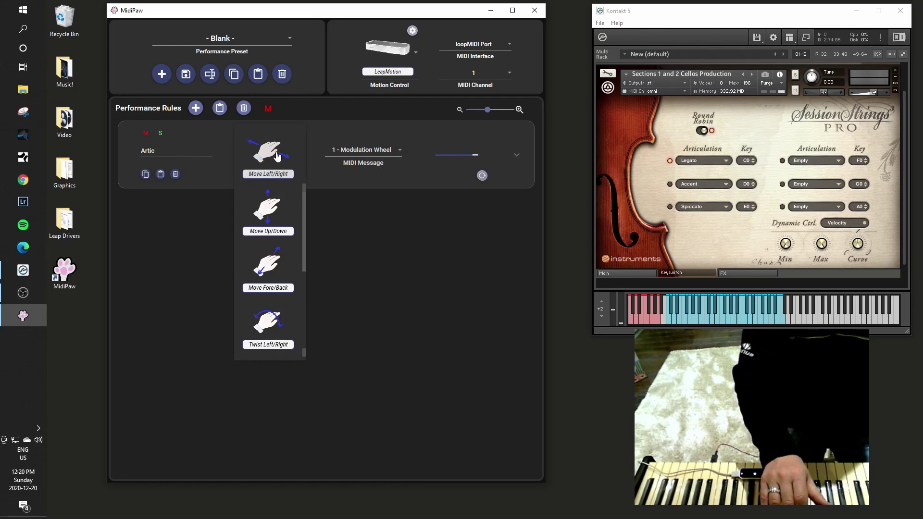
left_click(268, 216)
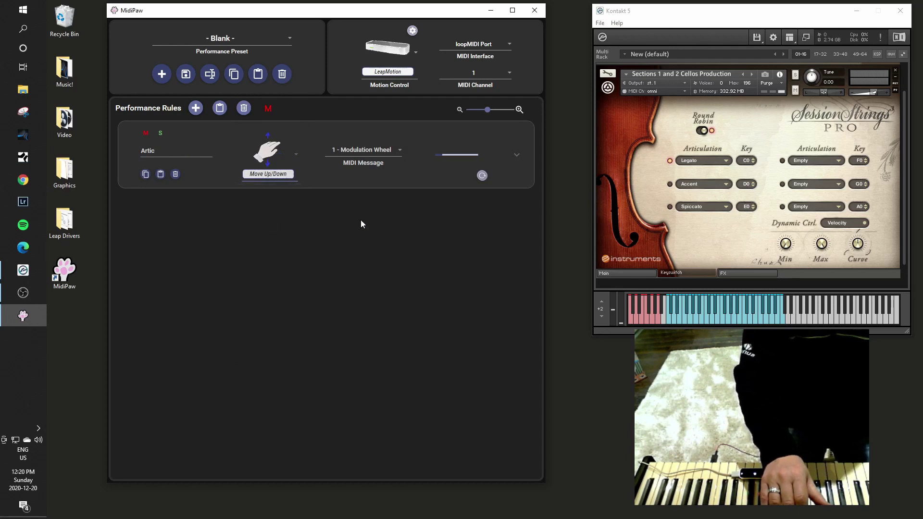
left_click(389, 151)
scroll(407, 231, "up", 2)
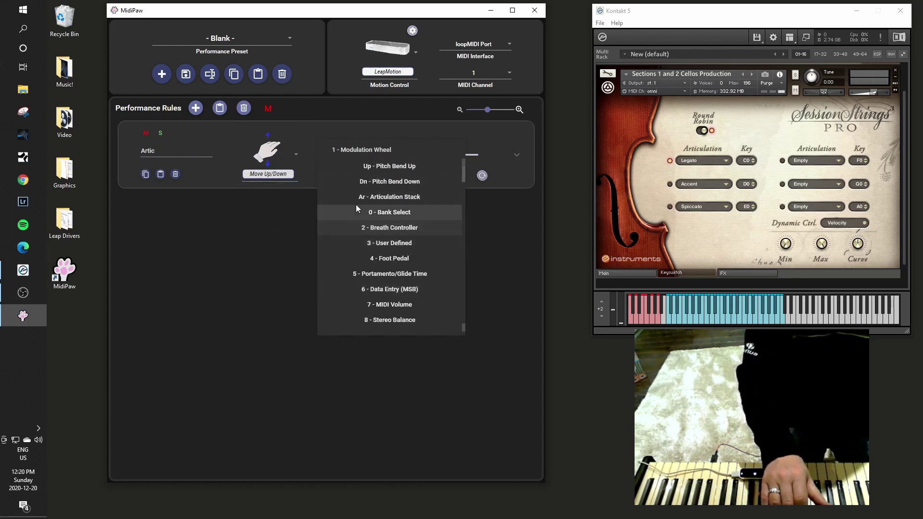
left_click(390, 196)
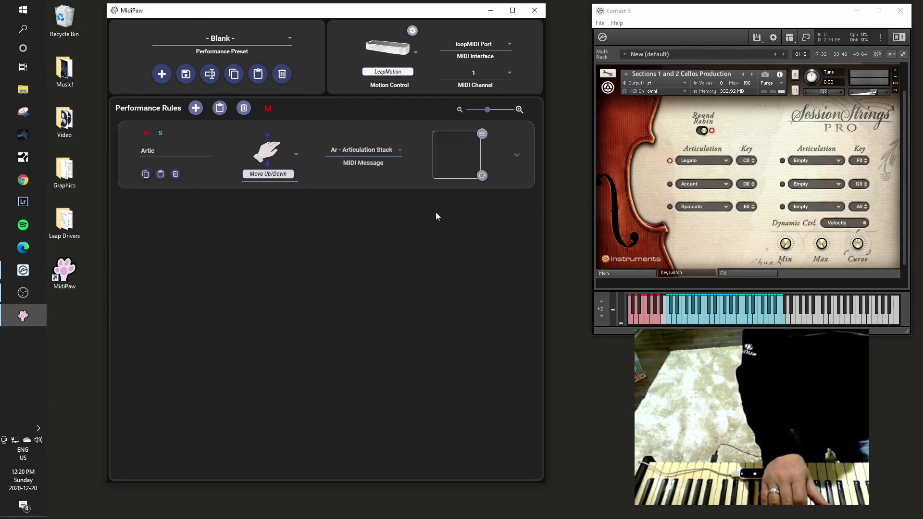
Step: Open the Artic rule's articulation setup and add three entries to the articulation stack
left_click(482, 134)
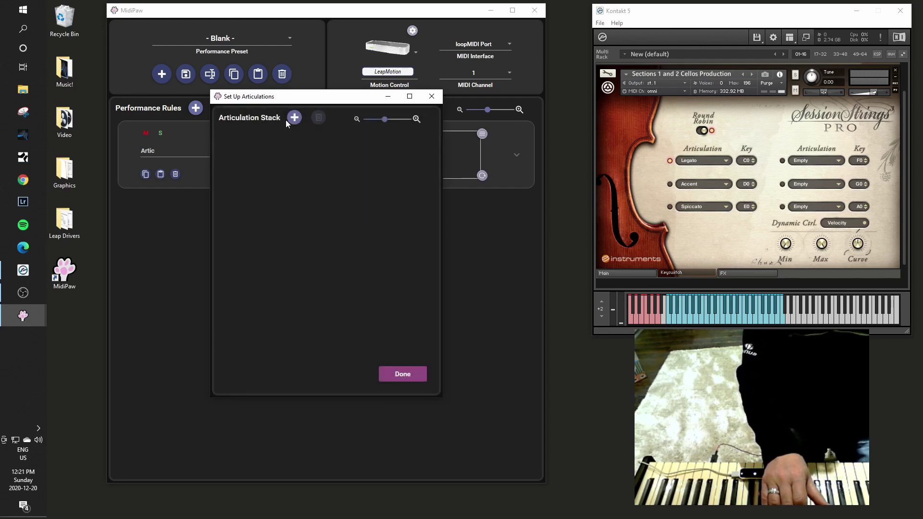
left_click(294, 118)
left_click(295, 118)
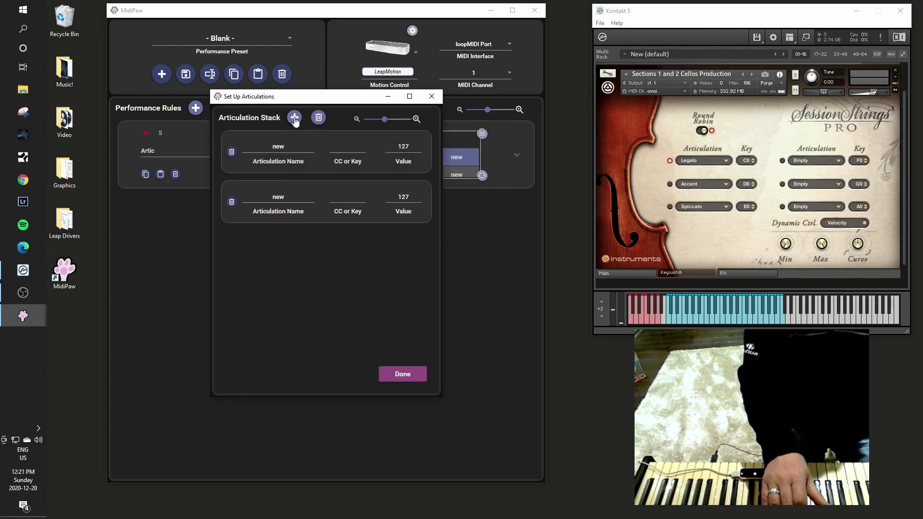
left_click(295, 118)
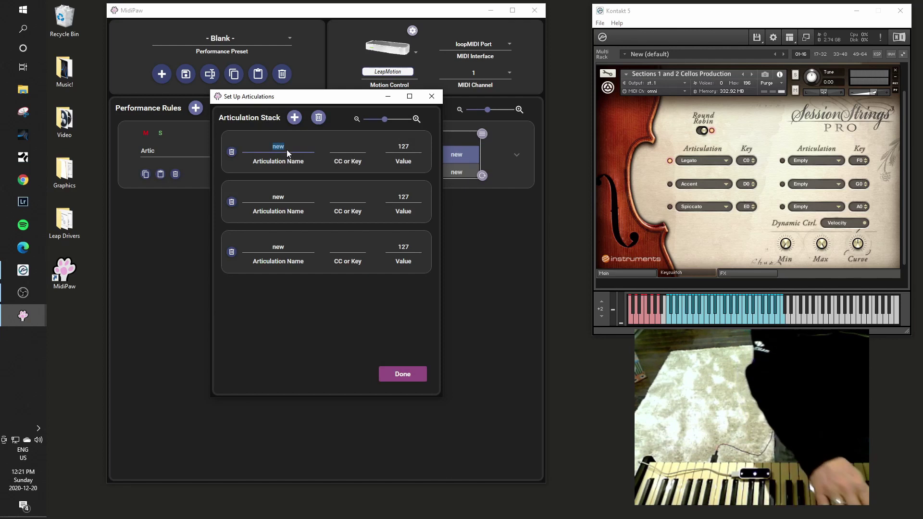
Step: Name the first articulation Legato with key C0 and the second Accent with key D0
type("Legato")
key("Tab")
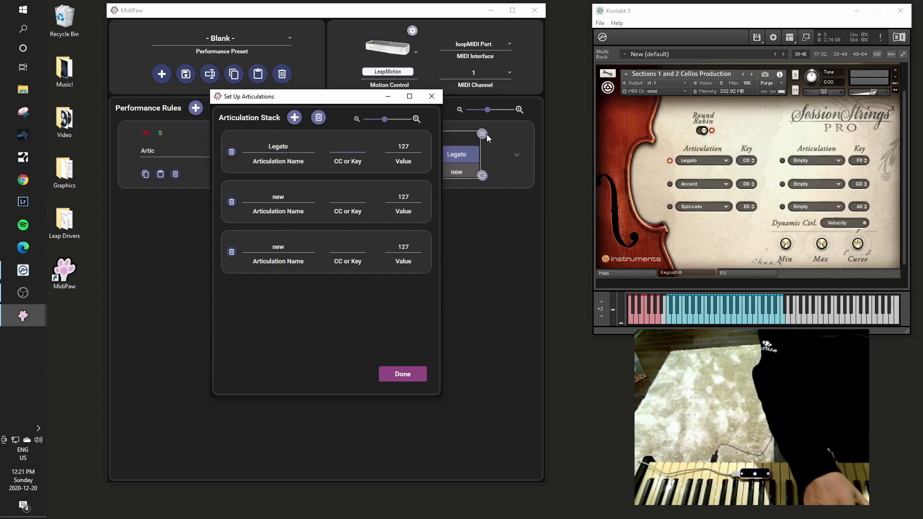
type("C0")
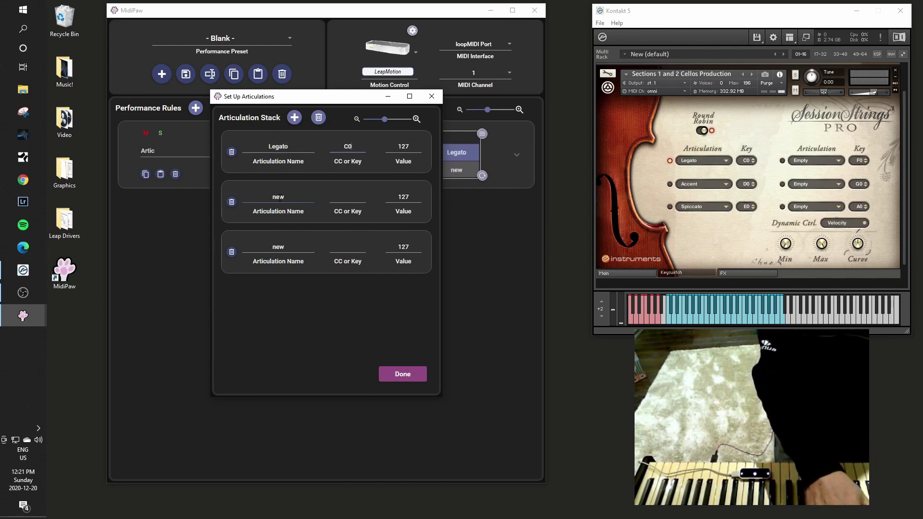
type("A")
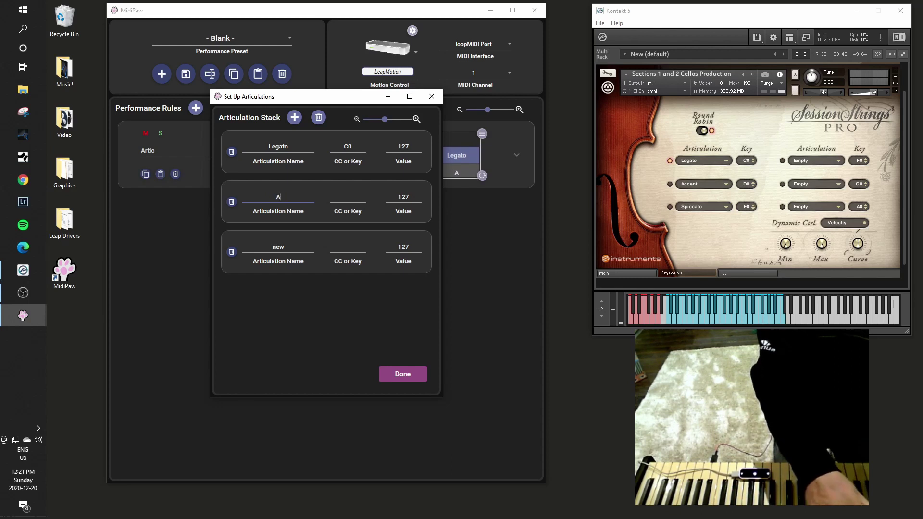
type("ccent")
left_click(337, 209)
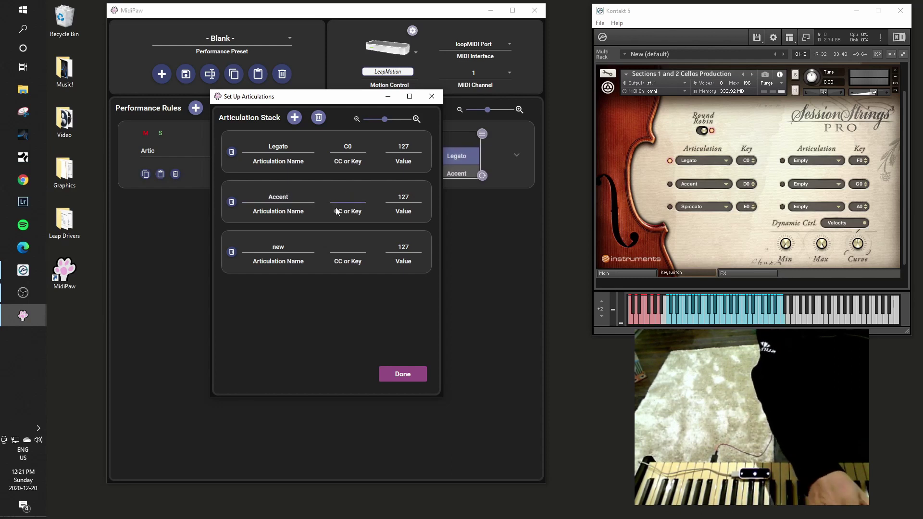
type("D0")
Step: Name the third articulation Spicc with key E0 and finish the articulation setup
left_click(289, 250)
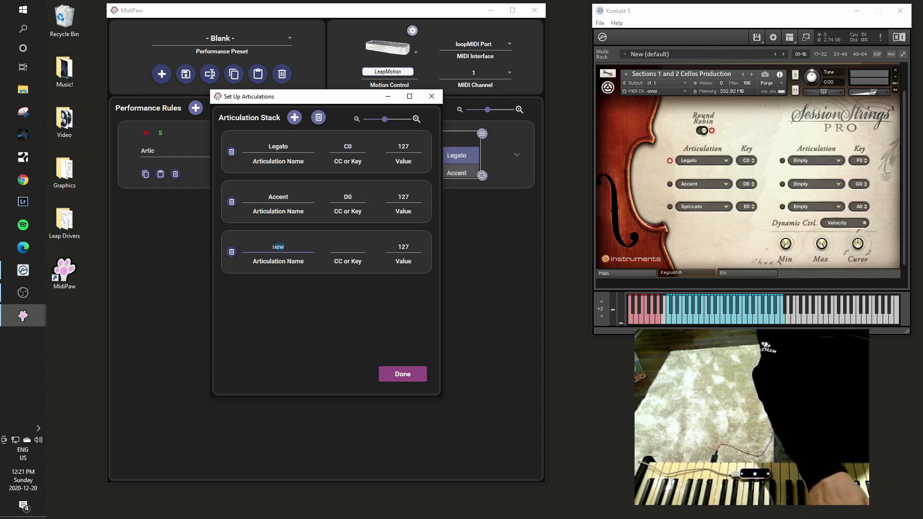
type("Spicc")
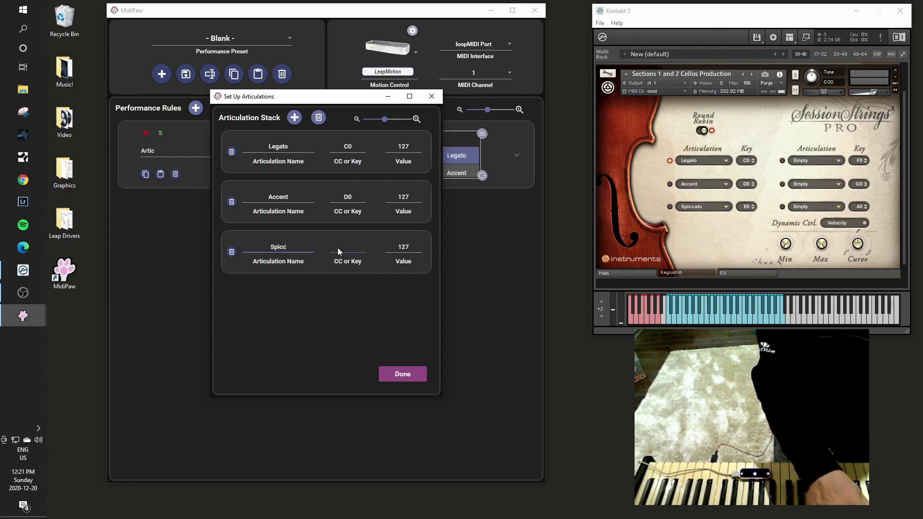
left_click(347, 247)
type("E0")
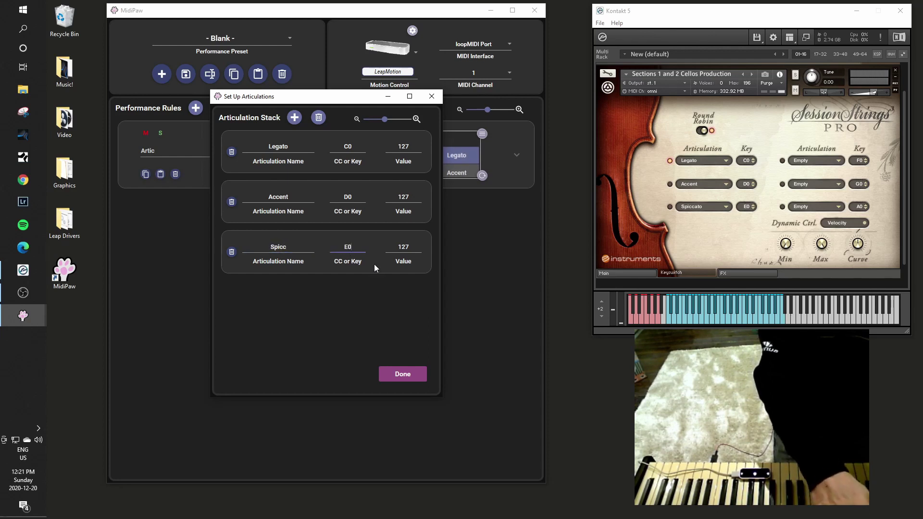
left_click(409, 375)
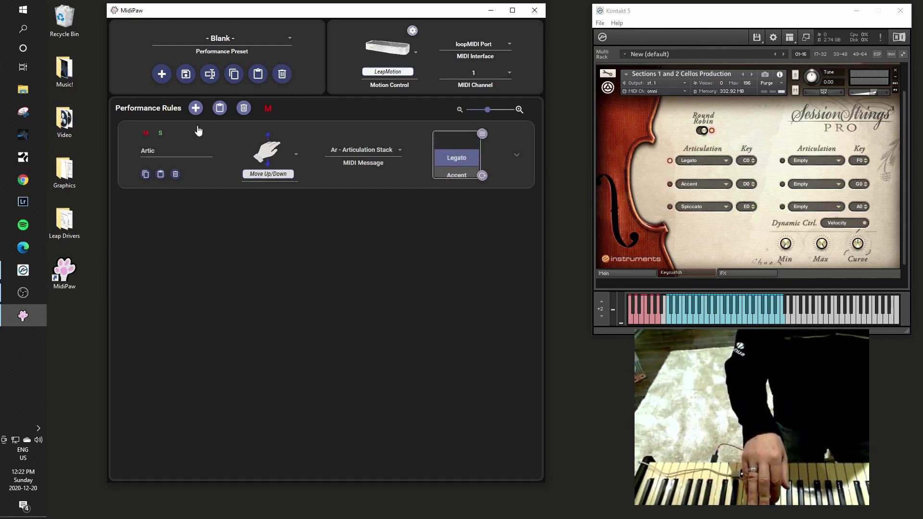
Step: Add a performance rule named Expression and set its MIDI message to 11 - Expression Pedal
left_click(196, 109)
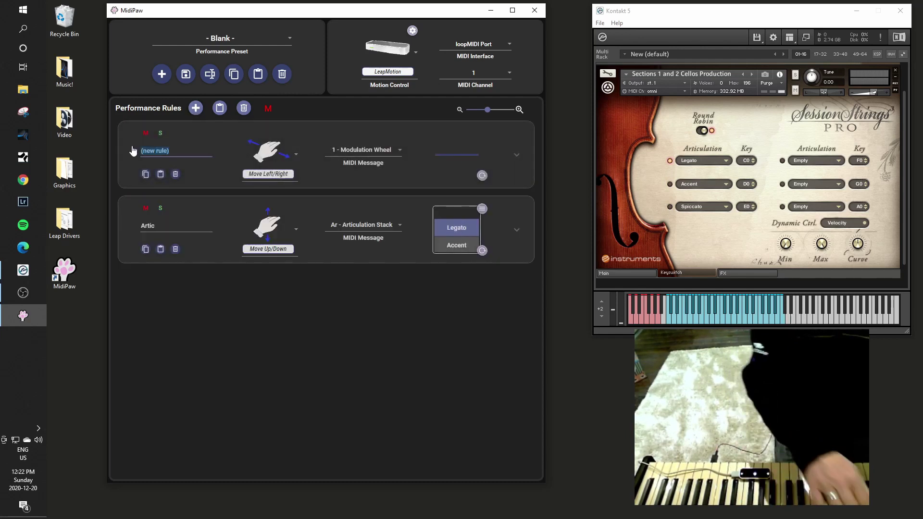
type("Expression")
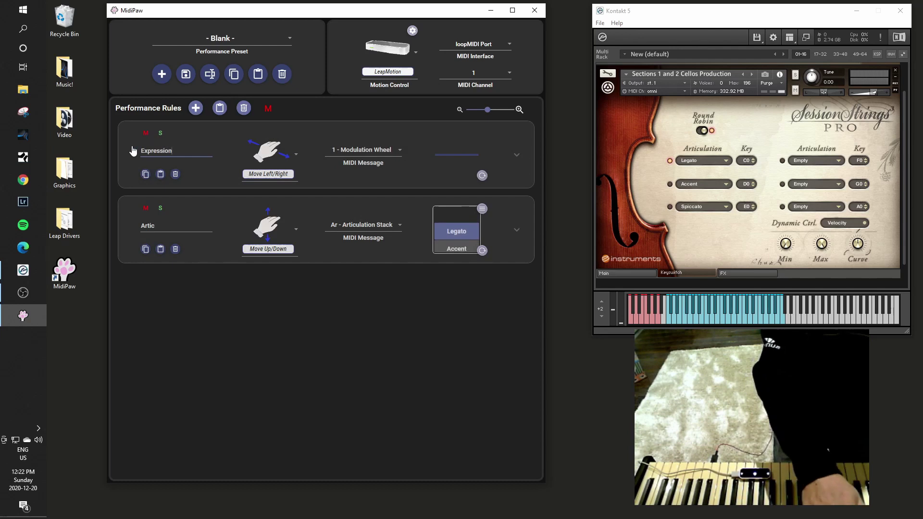
left_click(368, 155)
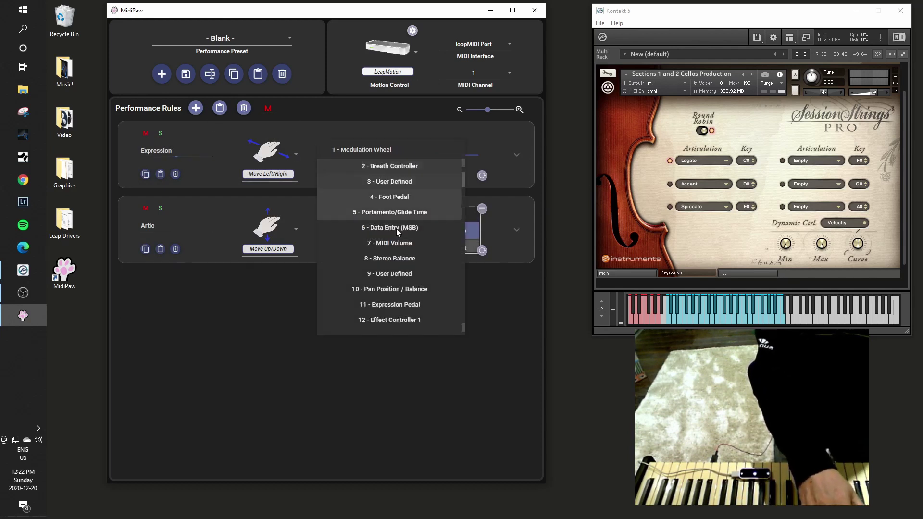
left_click(403, 305)
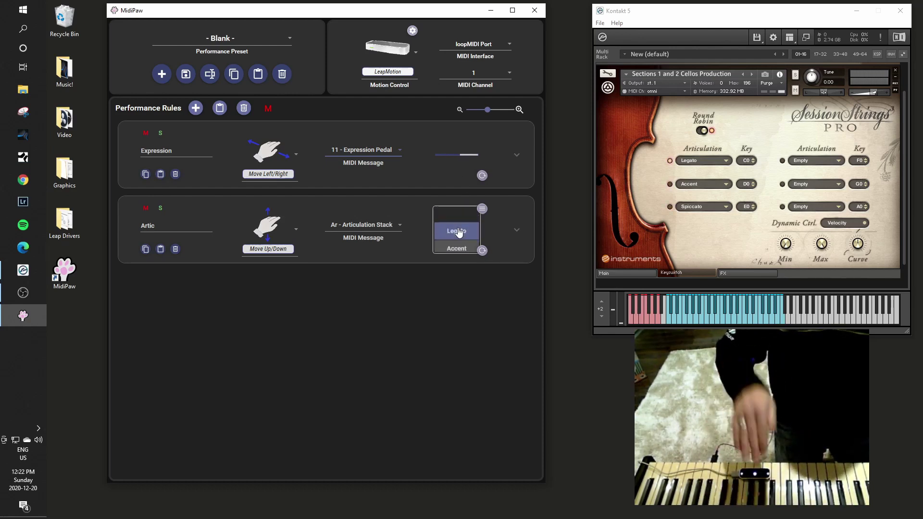
Step: Narrow the Artic rule's Motion Range from both ends and raise Stabilize to about 30 percent of its slider, then collapse the rule's settings
left_click(517, 232)
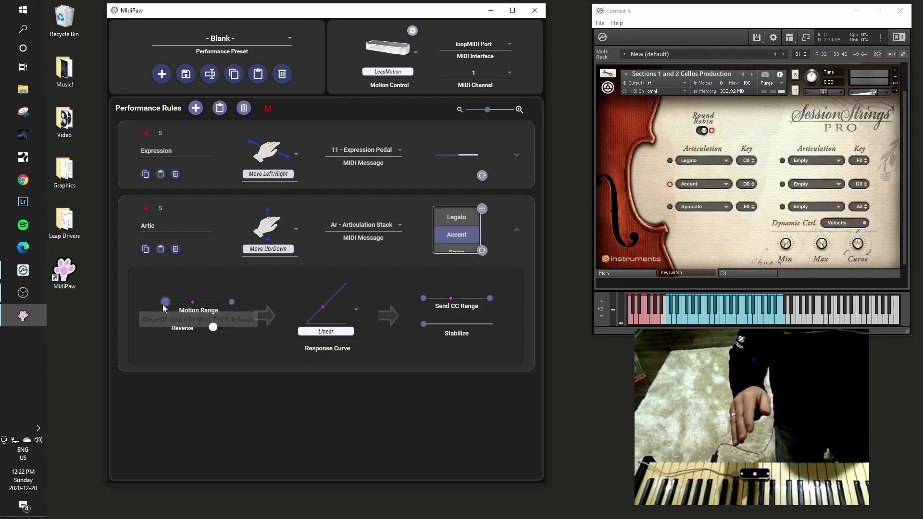
left_click_drag(163, 305, 221, 304)
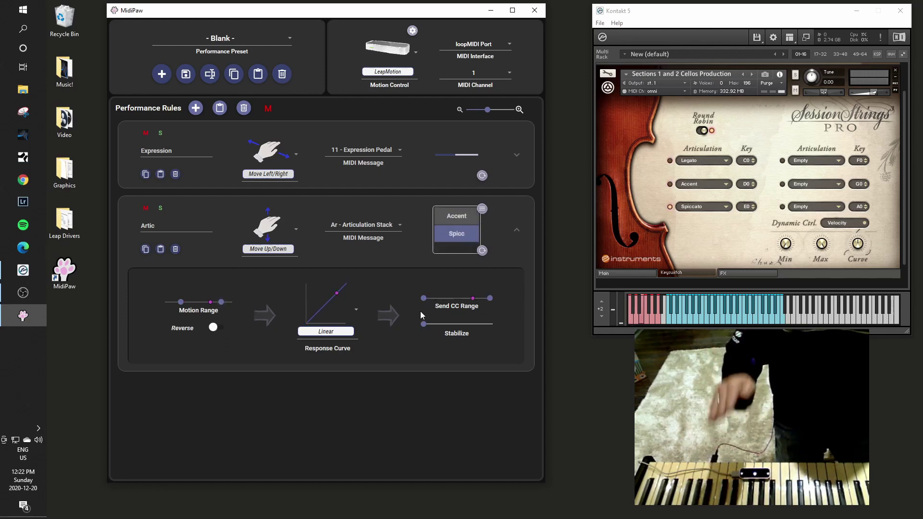
left_click_drag(424, 324, 439, 324)
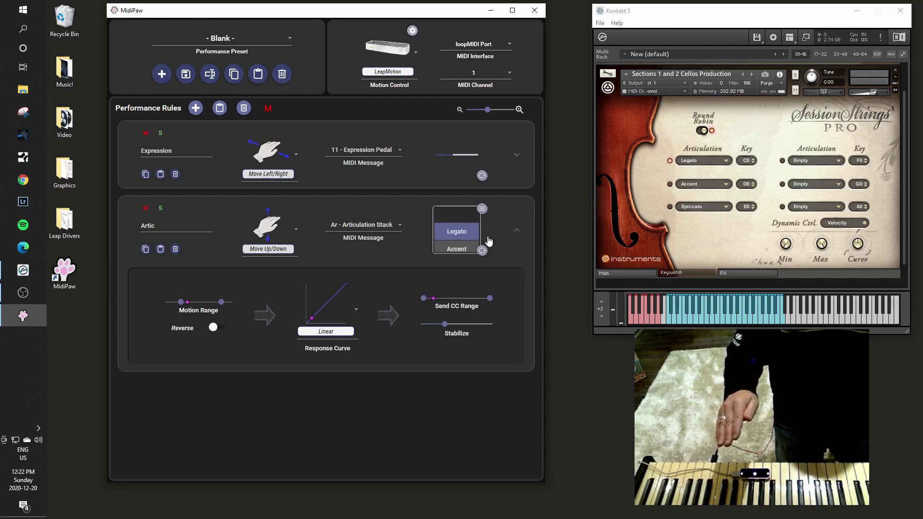
left_click(517, 232)
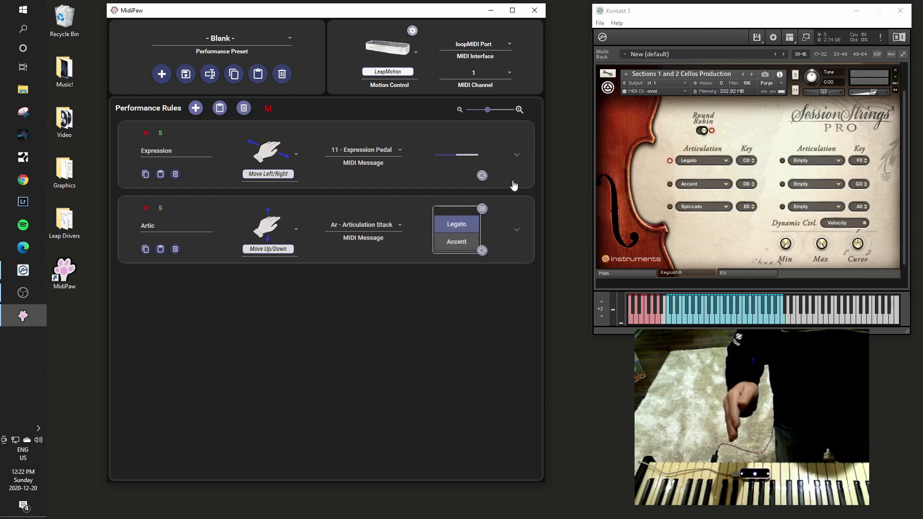